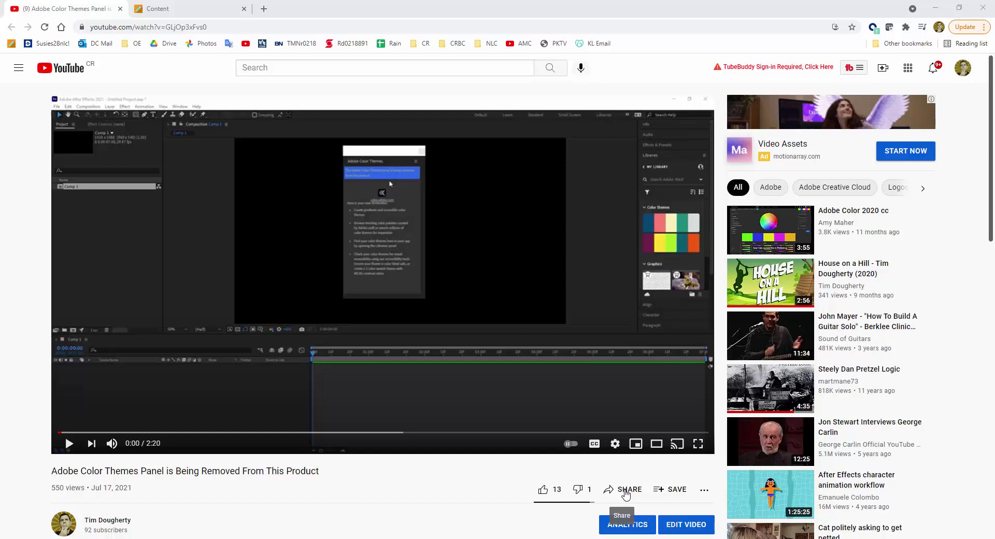
Step: Copy the YouTube video's embed code and return to the Blackboard course content page
{"action": "right_click", "coordinate": [396, 204]}
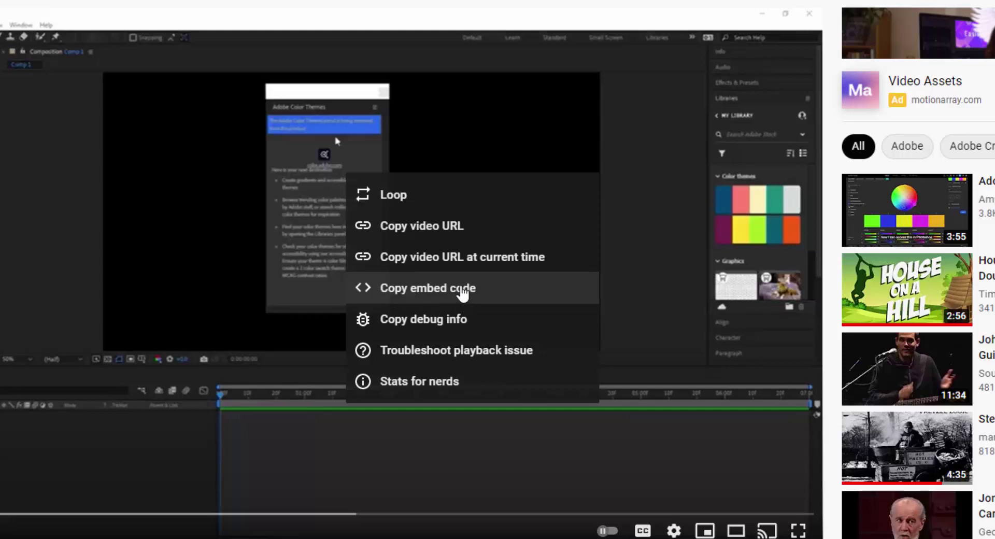
{"action": "left_click", "coordinate": [441, 294]}
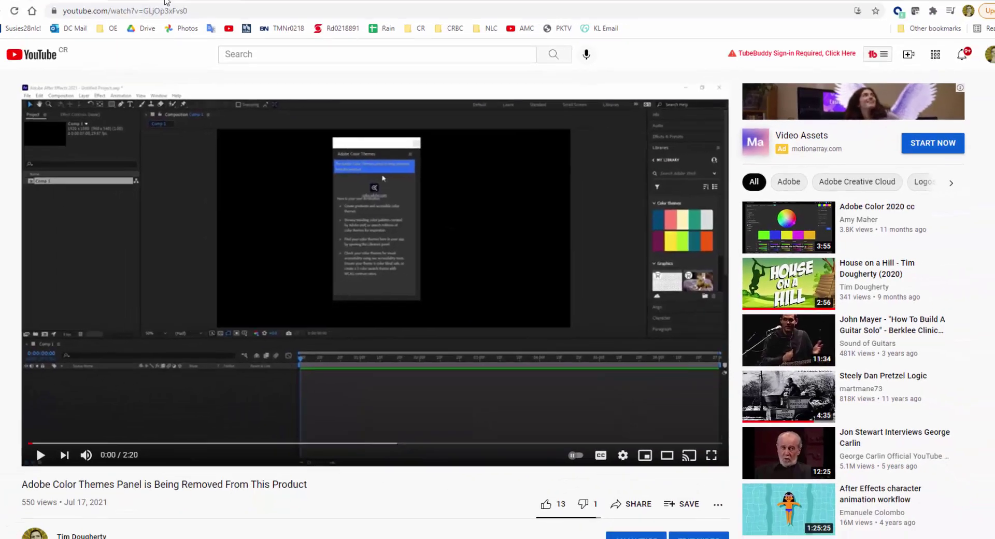
{"action": "left_click", "coordinate": [184, 11]}
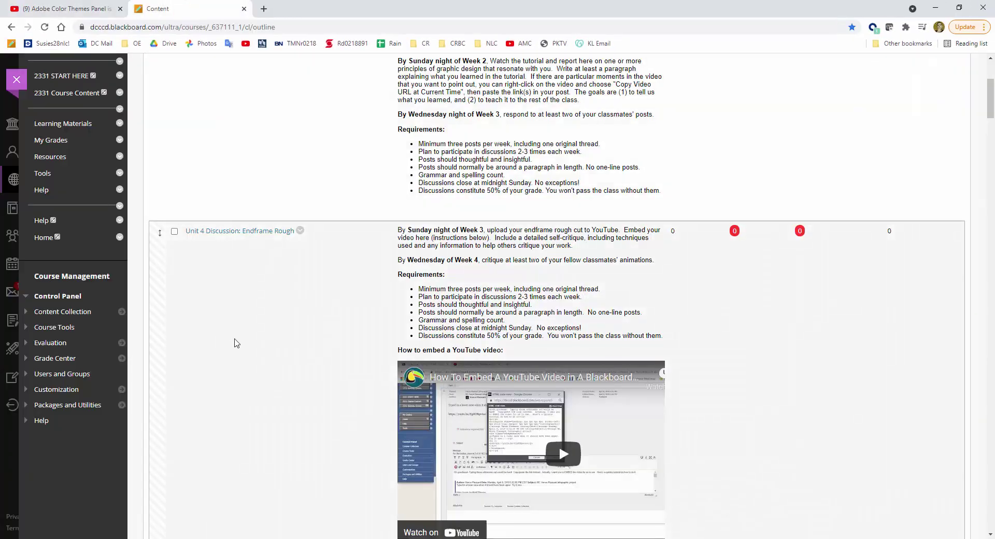
{"action": "mouse_move", "coordinate": [233, 234]}
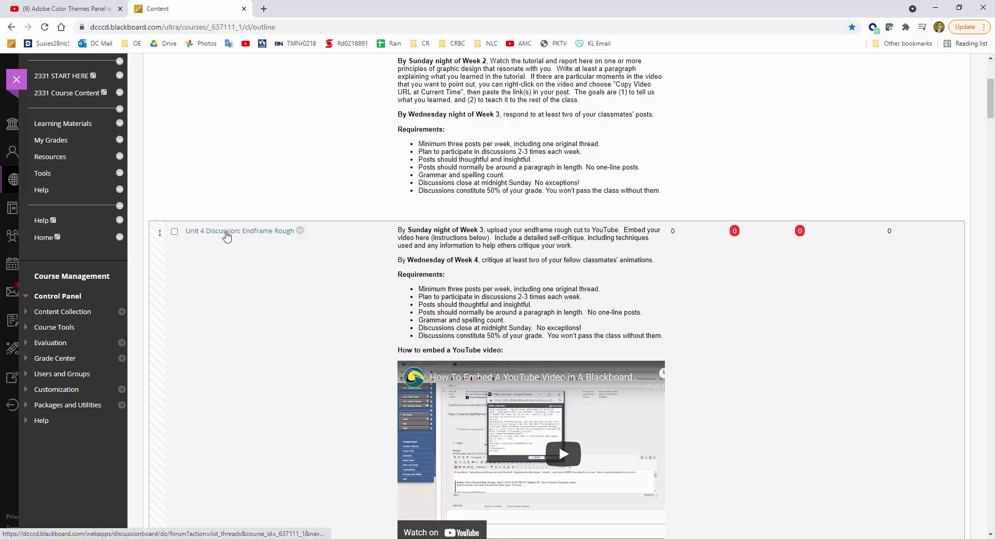
Step: Open the Unit 4 Discussion: Endframe Rough forum
{"action": "left_click", "coordinate": [227, 233]}
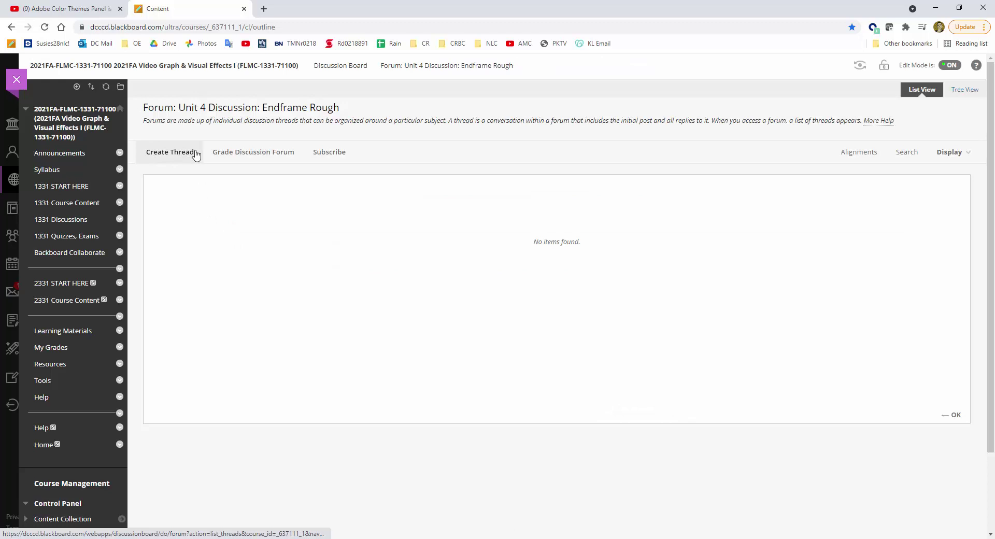
Step: Start a new thread with subject 'My Project 1c' and message text 'dwefwefweklwelld'
{"action": "left_click", "coordinate": [166, 152]}
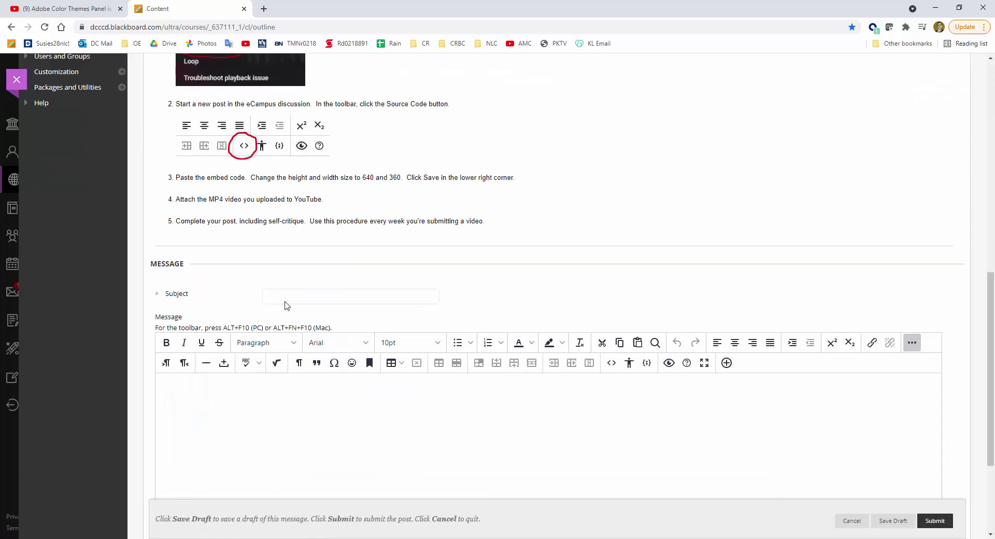
{"action": "type", "text": "My Proj"}
{"action": "type", "text": "ect 1"}
{"action": "type", "text": "c"}
{"action": "left_click", "coordinate": [196, 385]}
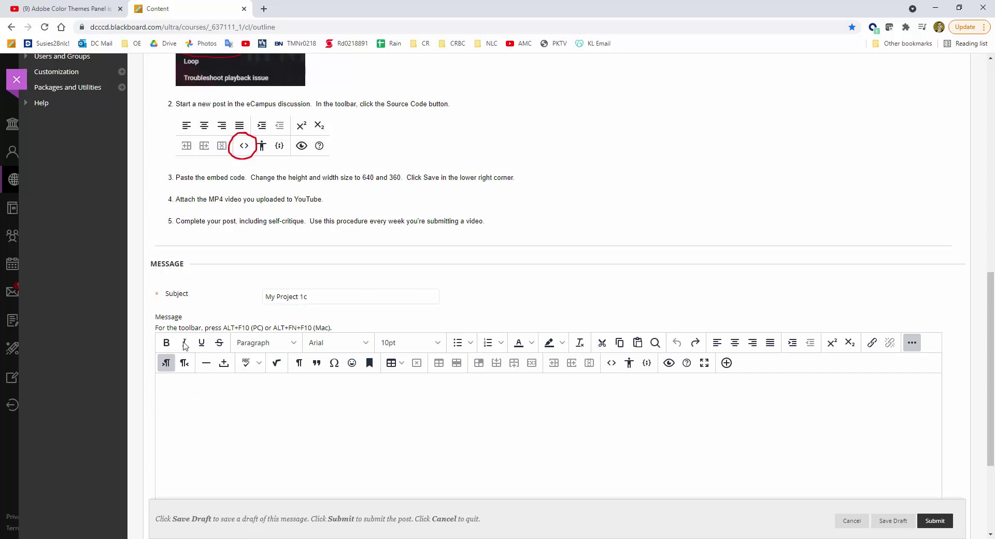
{"action": "type", "text": "dwef"}
{"action": "type", "text": "wefweklwelld"}
Step: Add a new line after the text and place the cursor at the end of source line 2
{"action": "key", "text": "Return"}
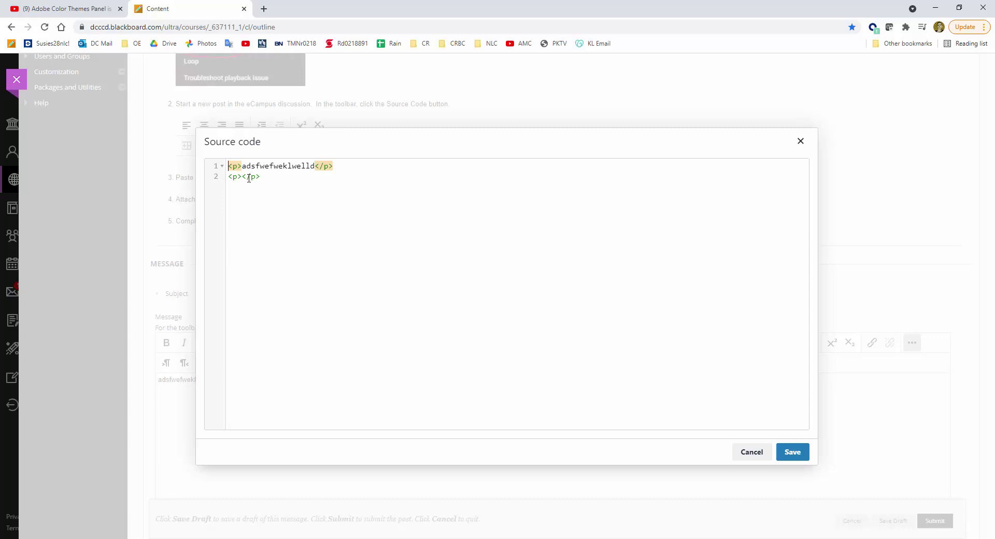
{"action": "left_click", "coordinate": [267, 177]}
Step: Paste the YouTube embed code and resize its iframe from 1280x693 to 640x360
{"action": "key", "text": "ctrl+v"}
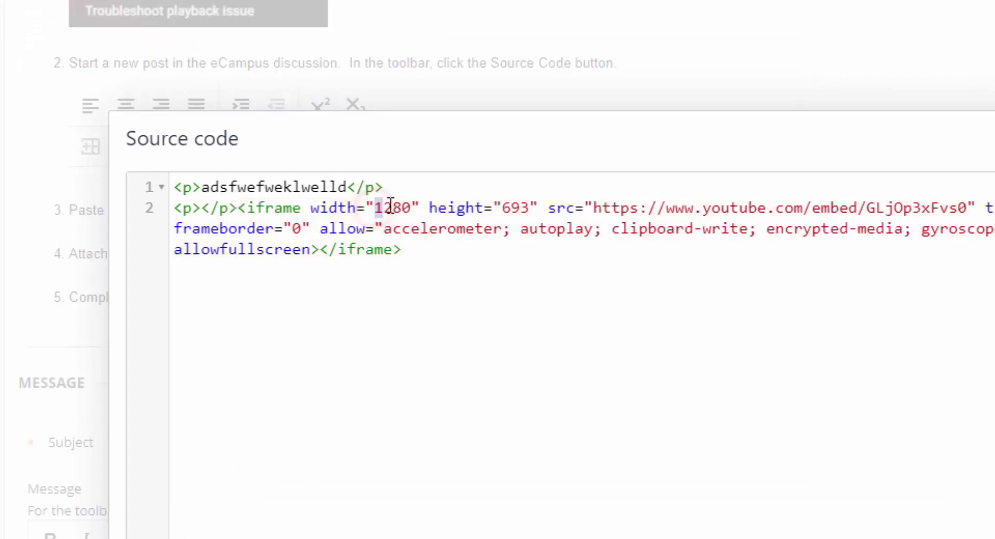
{"action": "left_click_drag", "start_coordinate": [375, 208], "coordinate": [414, 202]}
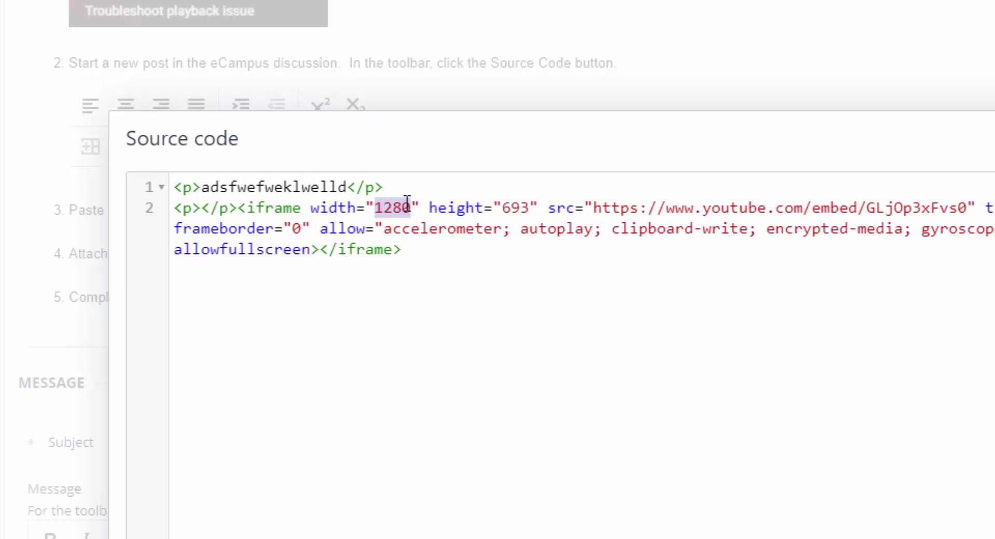
{"action": "type", "text": "64"}
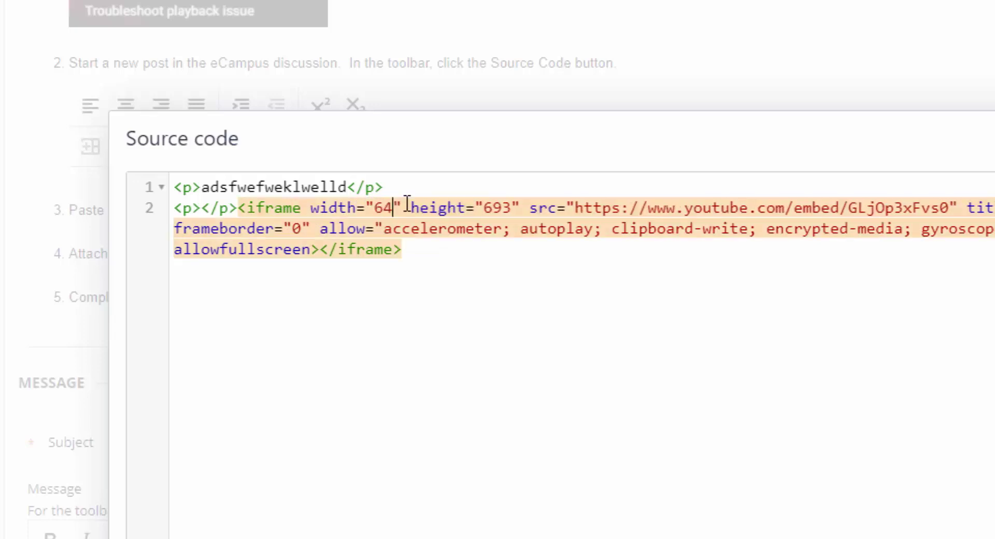
{"action": "type", "text": "0"}
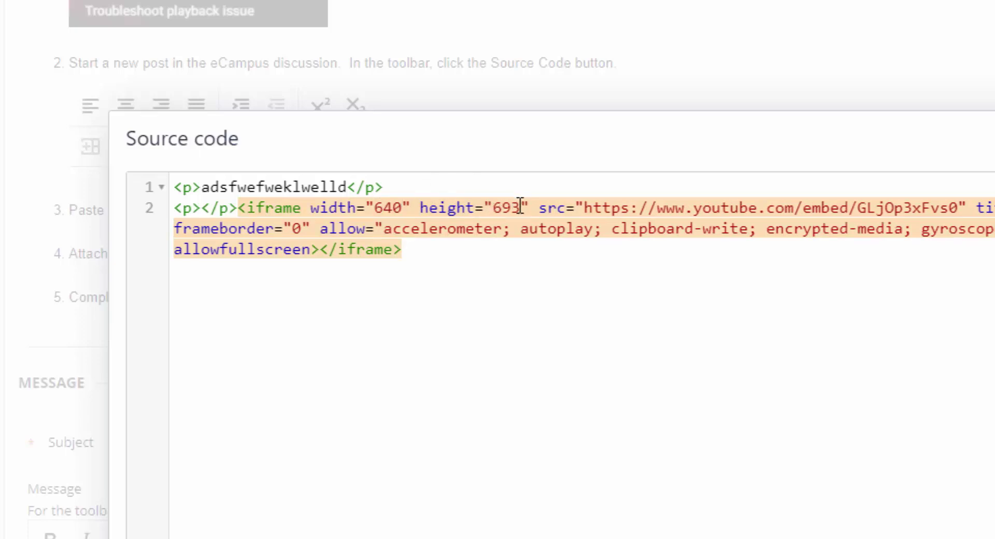
{"action": "left_click_drag", "start_coordinate": [520, 207], "coordinate": [496, 210]}
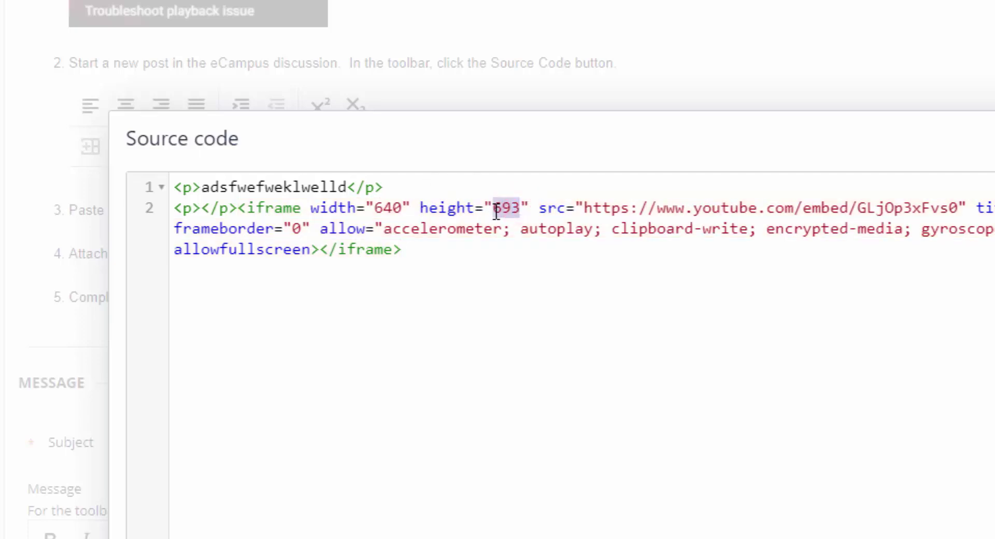
{"action": "type", "text": "360"}
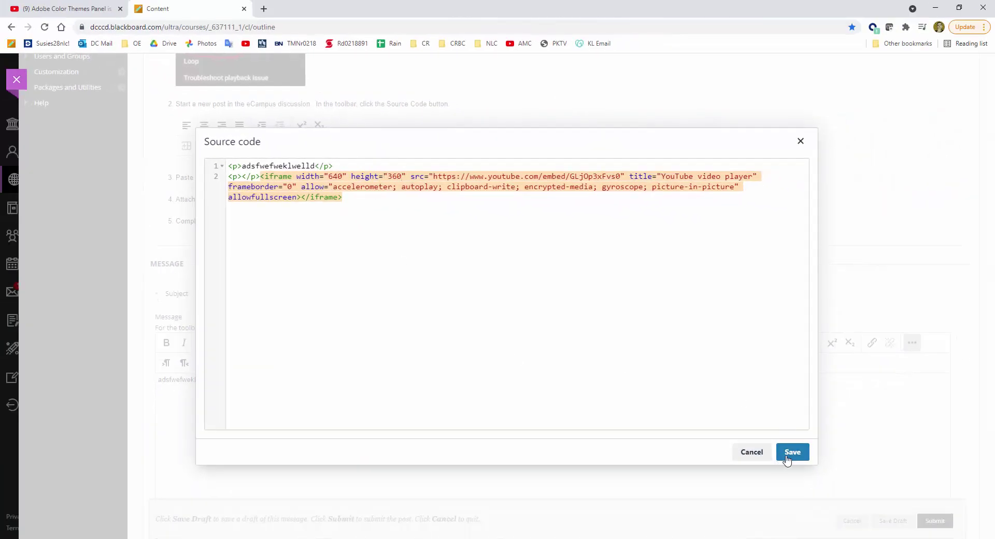
Step: Save the edited source so the video embeds in the message
{"action": "left_click", "coordinate": [794, 453]}
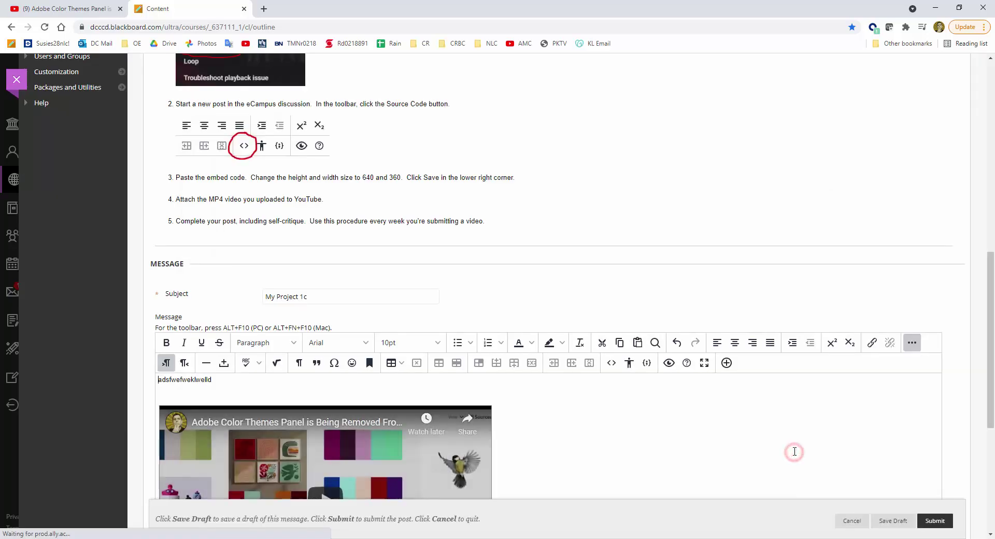
{"action": "scroll", "coordinate": [253, 269], "scroll_direction": "down", "scroll_amount": 3}
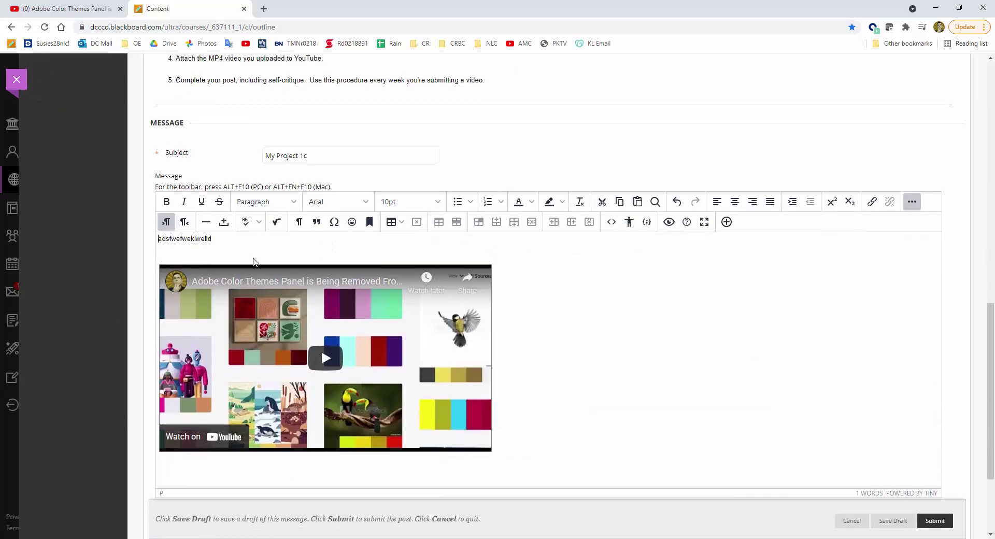
{"action": "left_click_drag", "start_coordinate": [216, 226], "coordinate": [148, 228]}
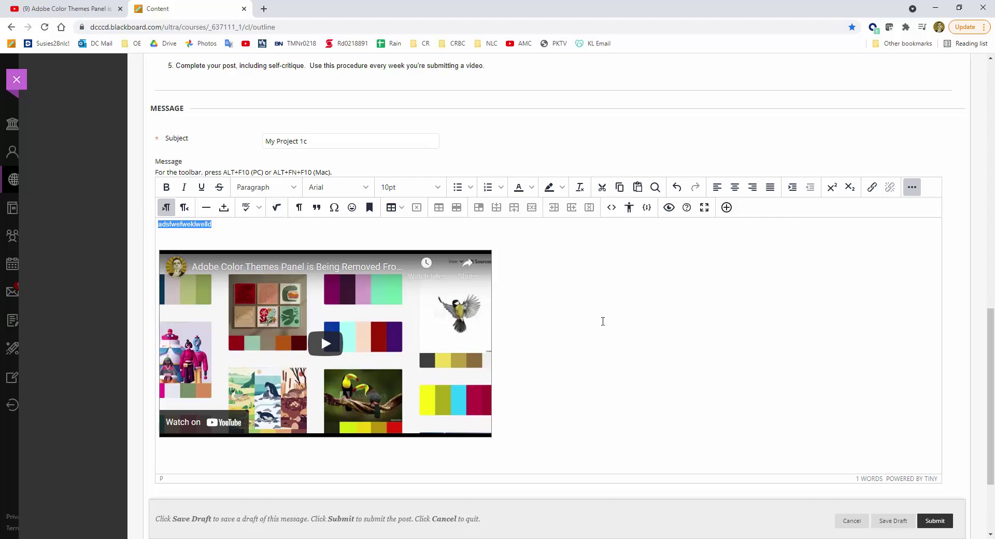
{"action": "scroll", "coordinate": [625, 337], "scroll_direction": "down", "scroll_amount": 2}
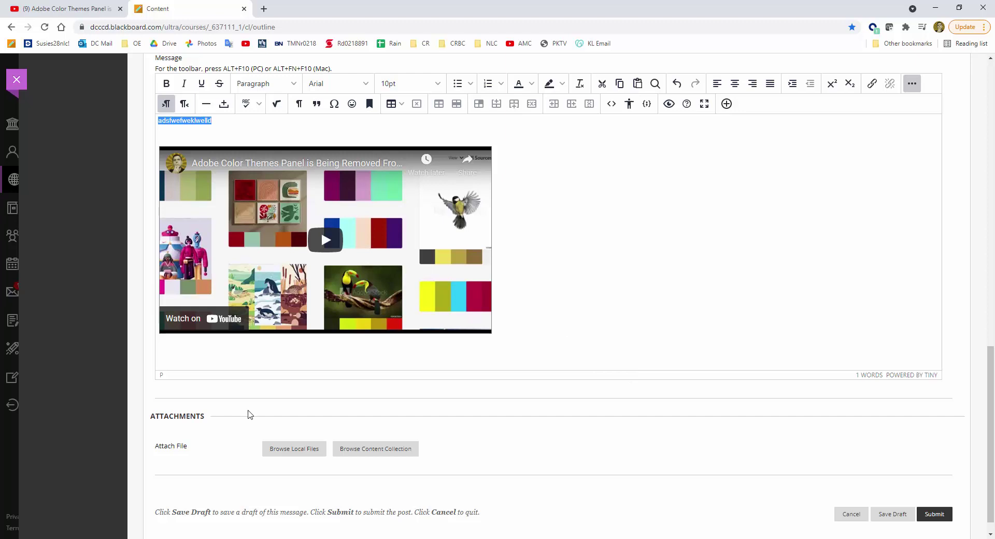
Step: Add 'fjasdfkjasdfklasdflasf' as a new paragraph below the embedded video
{"action": "left_click", "coordinate": [524, 326]}
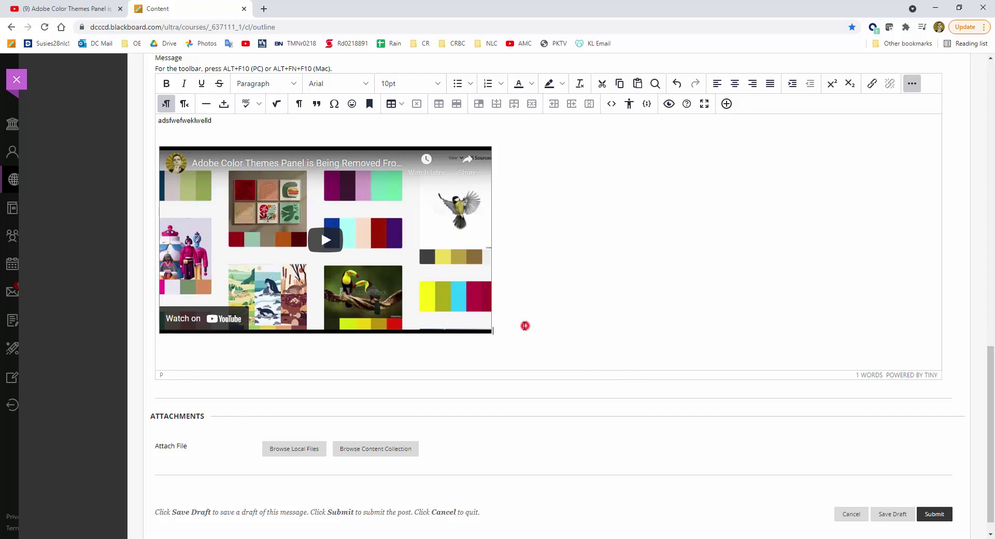
{"action": "key", "text": "Return"}
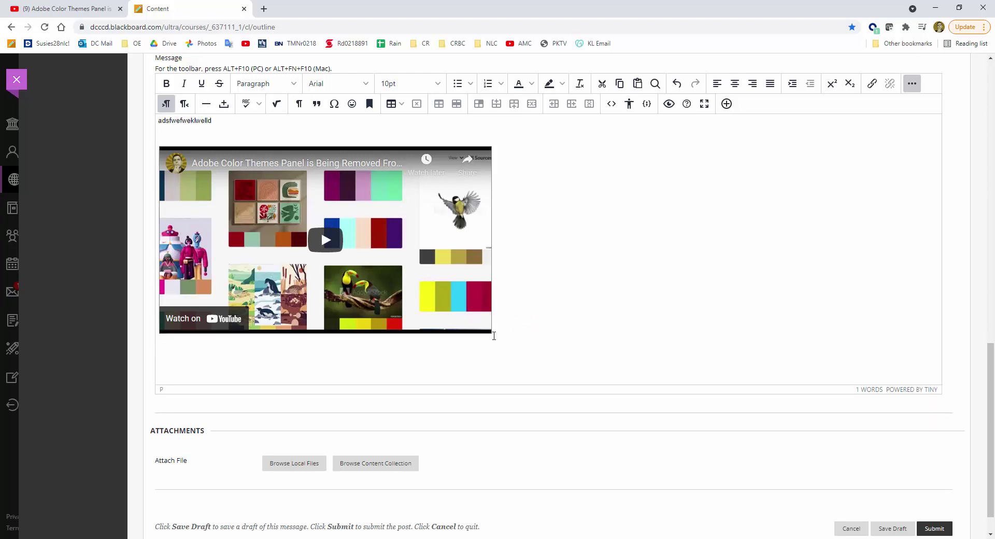
{"action": "type", "text": "fjasdfkjasdfklasdf"}
{"action": "type", "text": "lasf"}
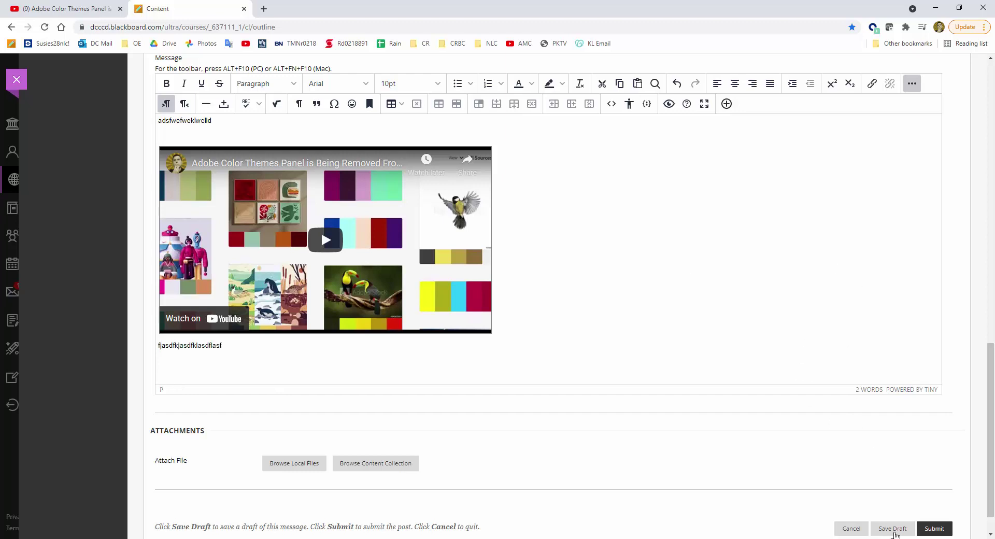